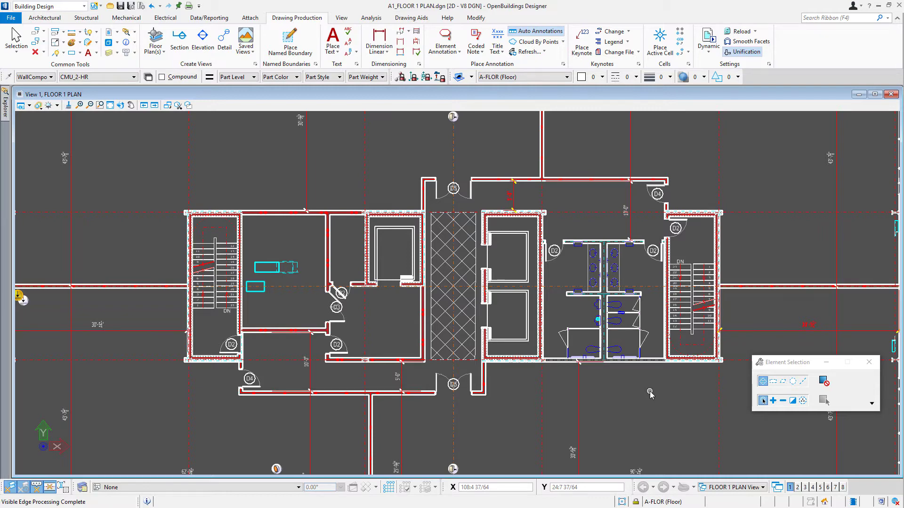
Open Display Styles and select Cut - Drawing to view its Visible Edges settings
{"action": "left_click", "coordinate": [38, 105]}
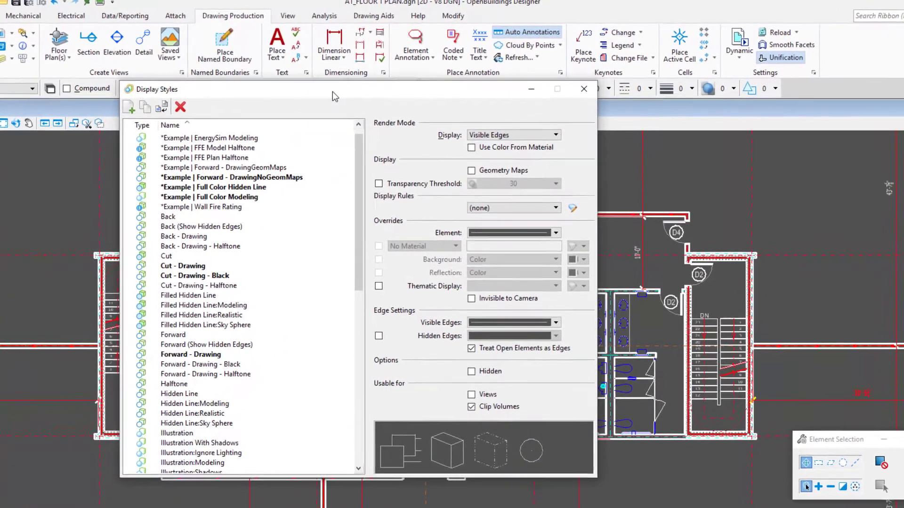
{"action": "left_click_drag", "start_coordinate": [333, 91], "coordinate": [424, 93]}
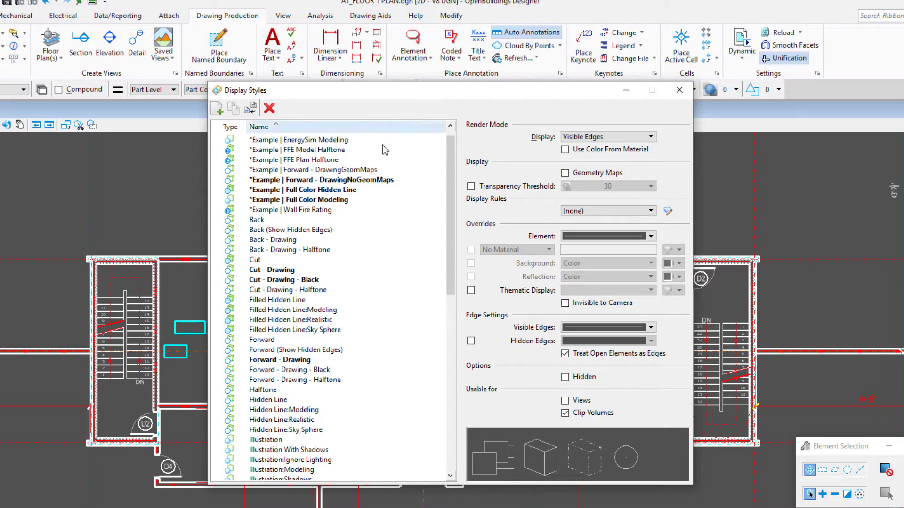
{"action": "left_click", "coordinate": [307, 272]}
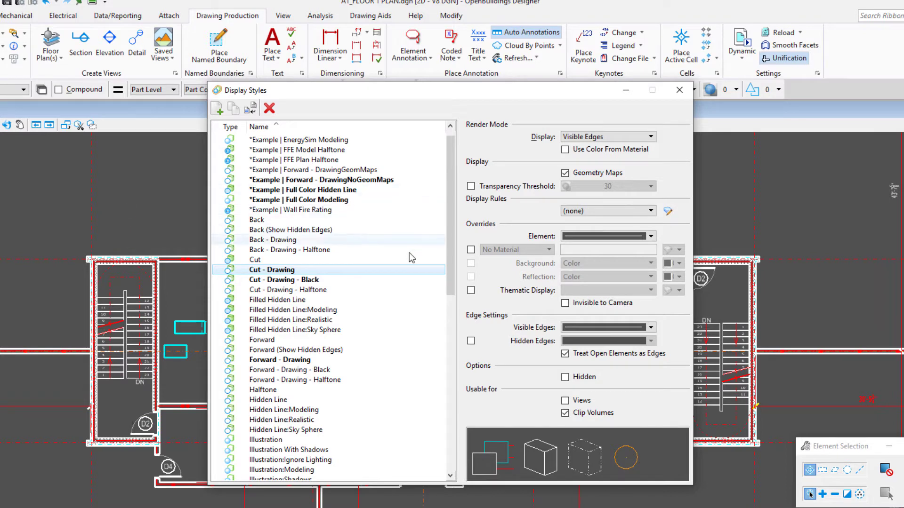
Keep Visible Edges as the Cut - Drawing style's render mode
{"action": "left_click", "coordinate": [611, 142]}
{"action": "left_click", "coordinate": [610, 141]}
{"action": "left_click", "coordinate": [611, 142]}
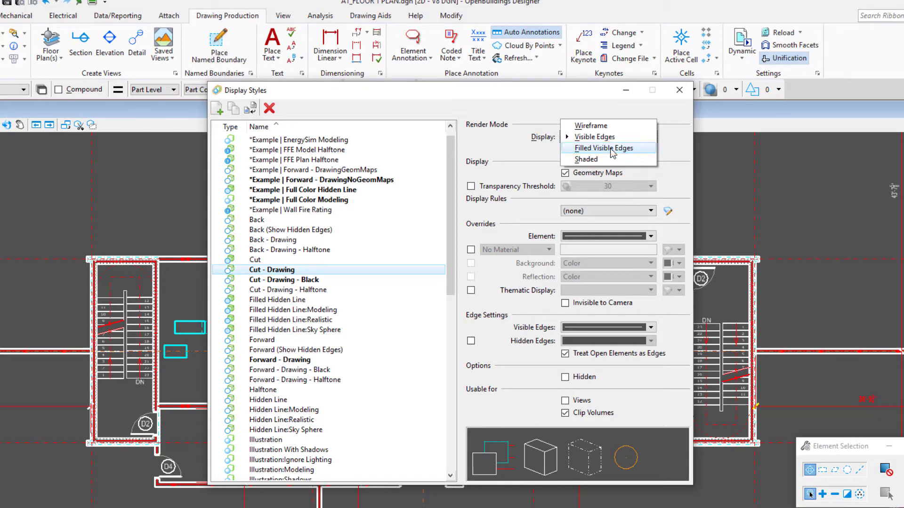
{"action": "left_click", "coordinate": [594, 136]}
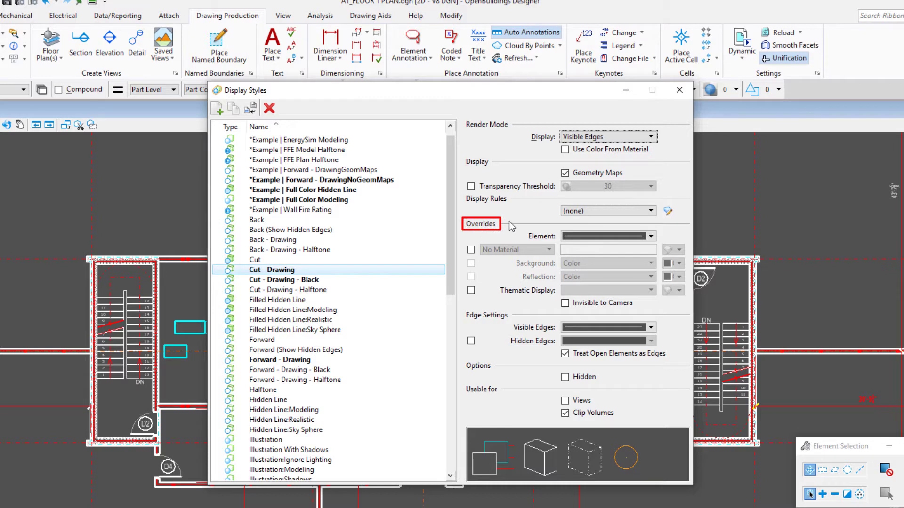
Review Cut - Drawing's element and visible edge overrides, with colour, style and weight off
{"action": "left_click", "coordinate": [651, 236]}
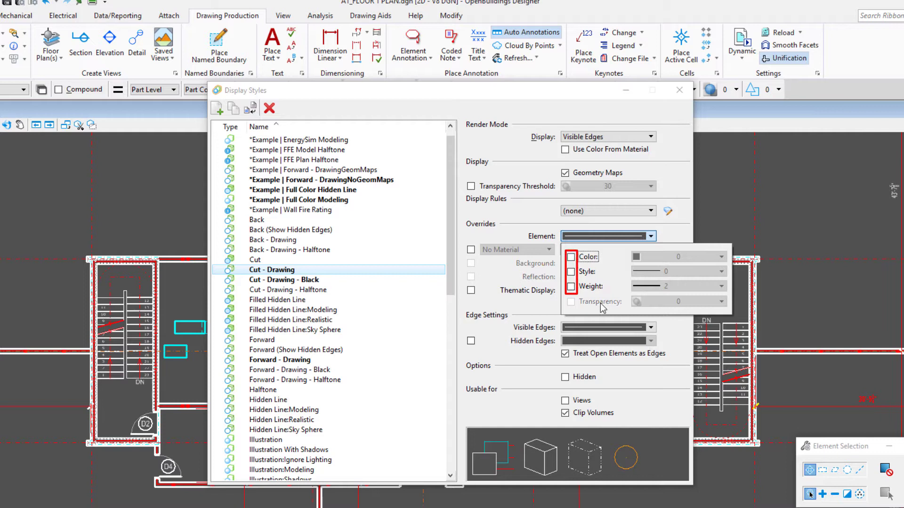
{"action": "left_click", "coordinate": [680, 230]}
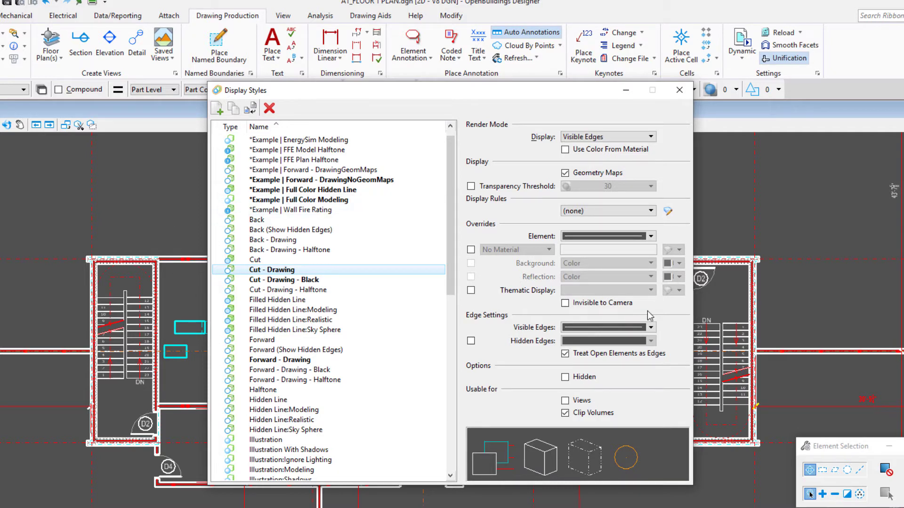
{"action": "left_click", "coordinate": [652, 328]}
{"action": "left_click", "coordinate": [662, 328]}
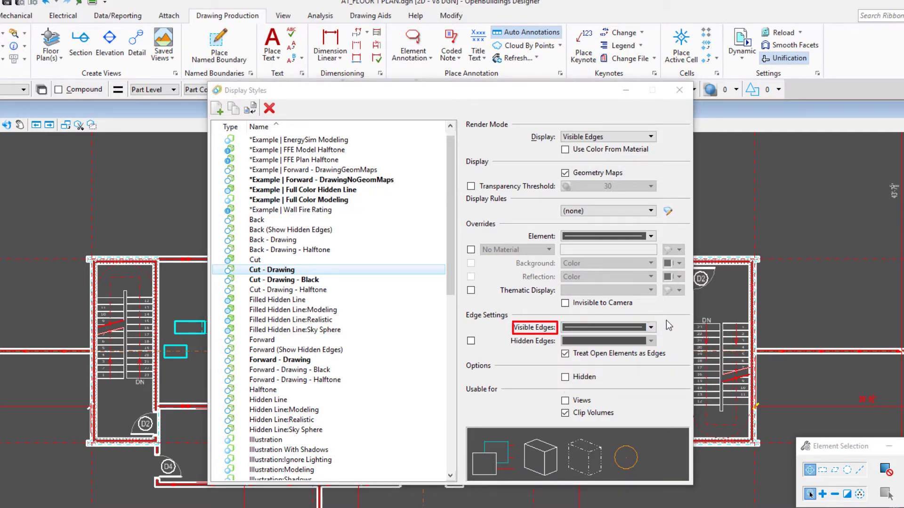
Select Cut - Drawing - Halftone and review its True Color element and visible edge overrides
{"action": "left_click", "coordinate": [330, 290]}
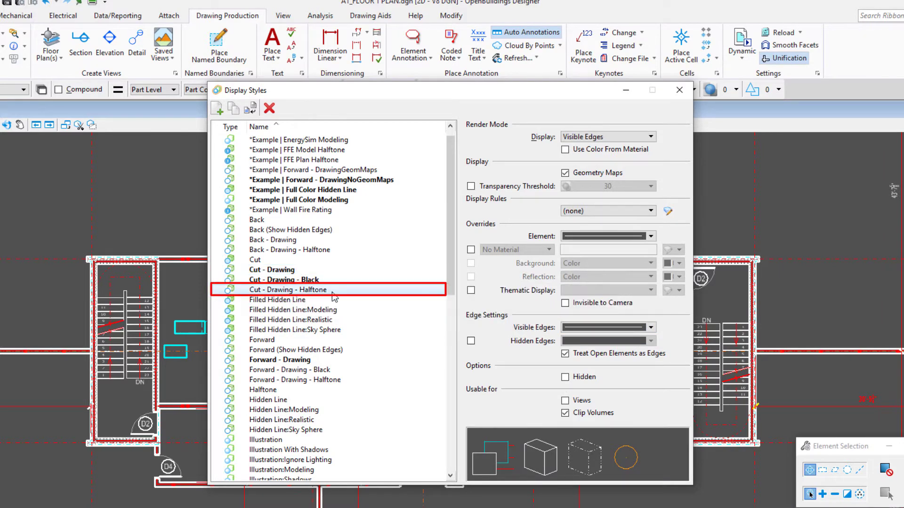
{"action": "mouse_move", "coordinate": [371, 291]}
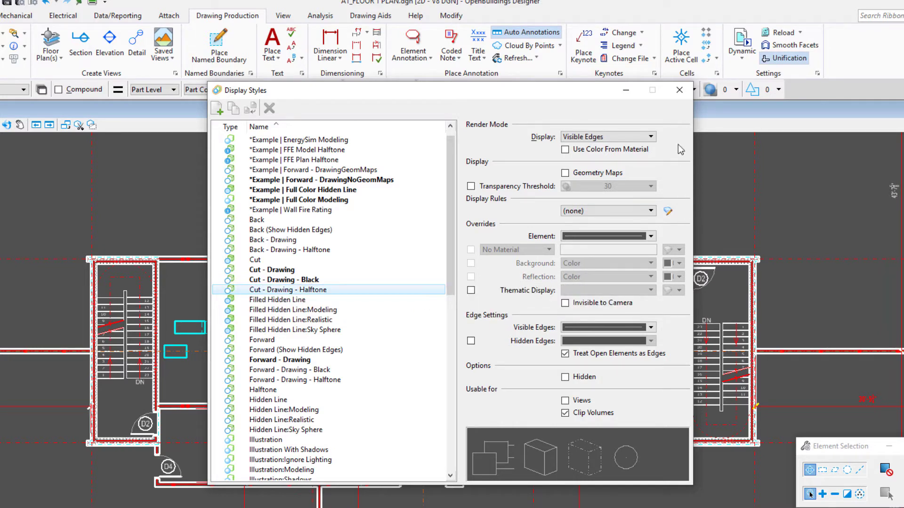
{"action": "left_click", "coordinate": [651, 236]}
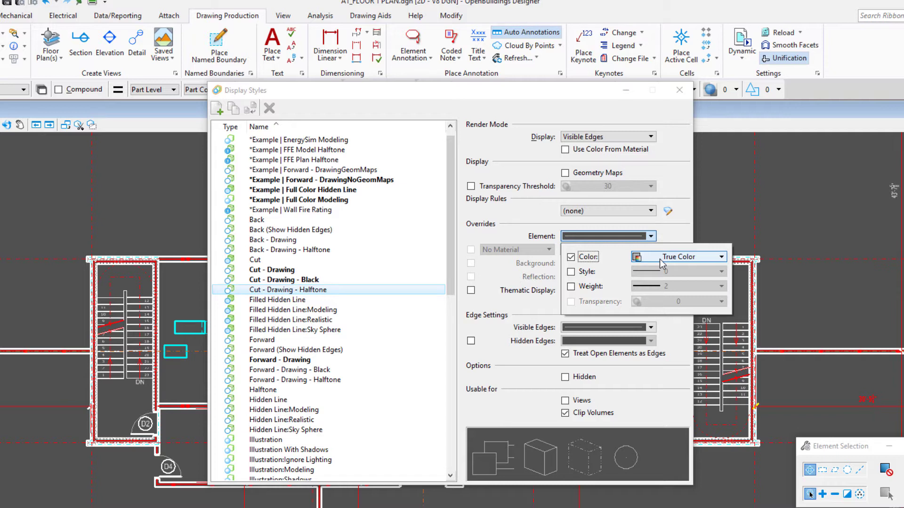
{"action": "left_click", "coordinate": [673, 237]}
{"action": "left_click", "coordinate": [651, 328]}
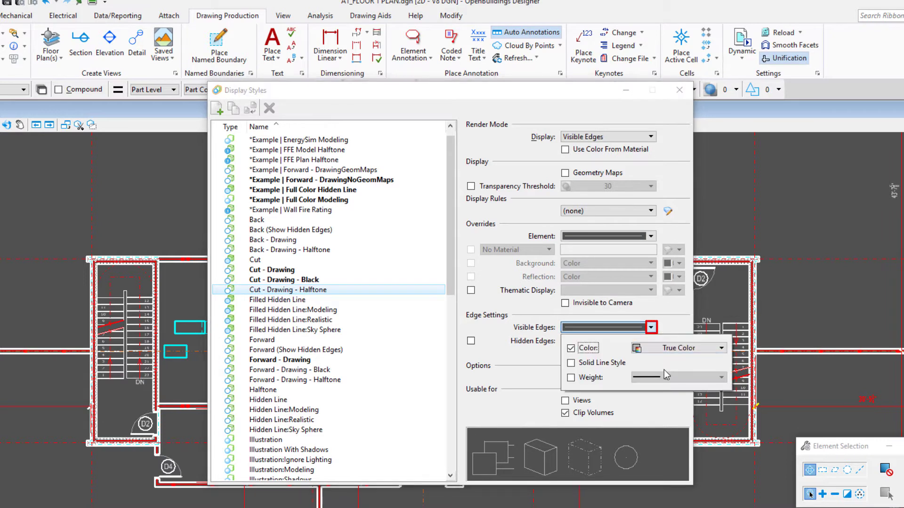
{"action": "left_click", "coordinate": [676, 311]}
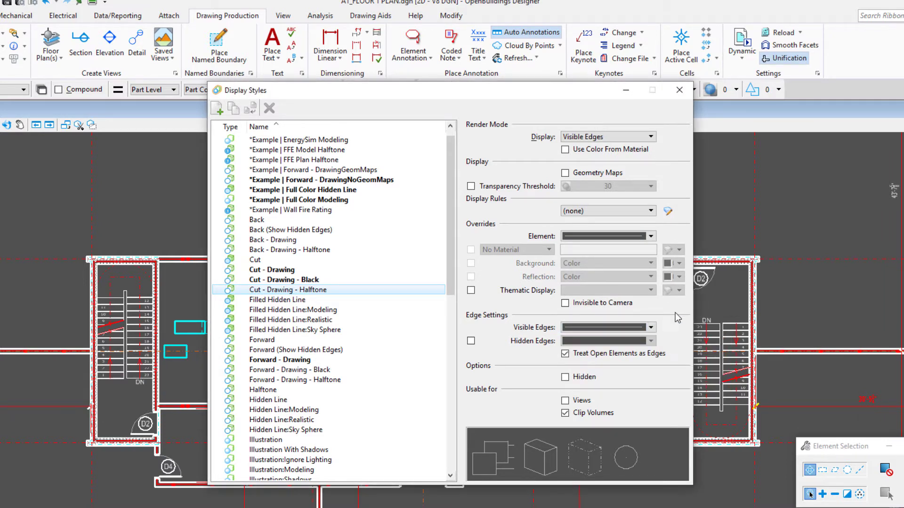
{"action": "left_click_drag", "start_coordinate": [450, 243], "coordinate": [450, 221]}
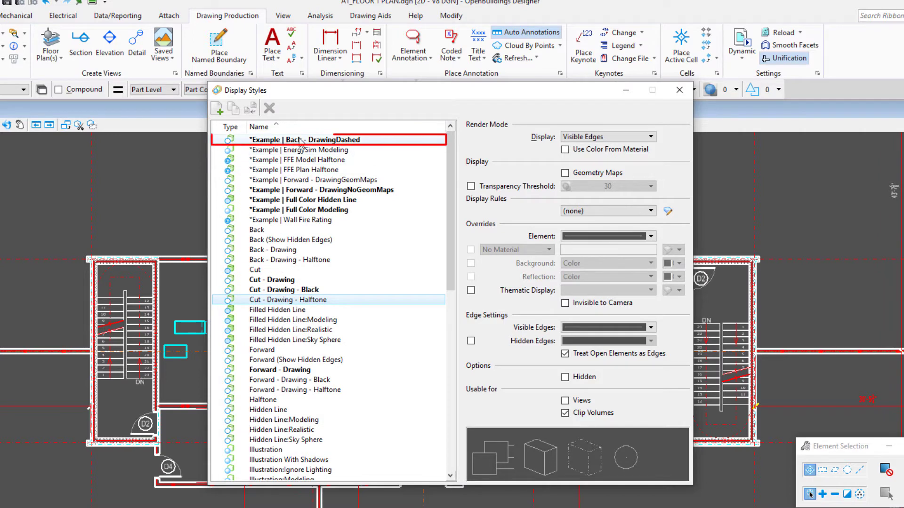
Select *Example | Back - DrawingDashed and review its overrides: colour 9, style 2, weight 0
{"action": "left_click", "coordinate": [344, 141]}
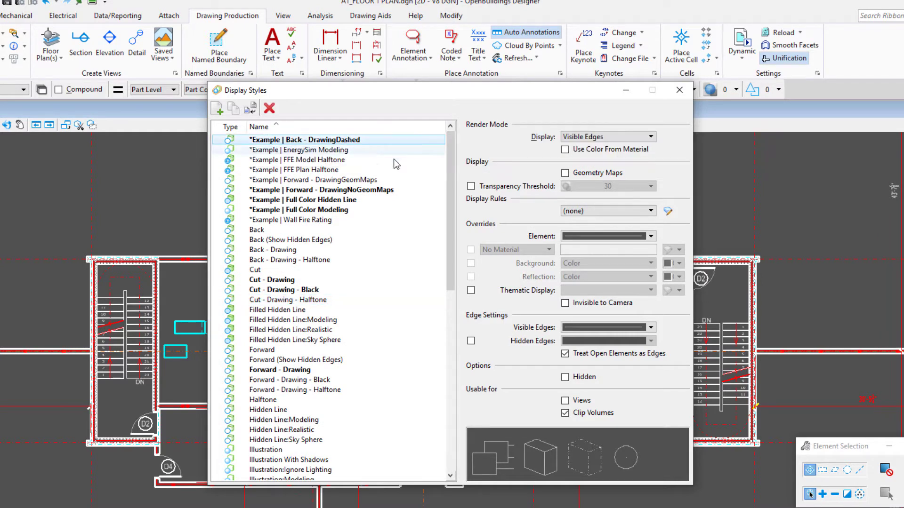
{"action": "left_click", "coordinate": [647, 236]}
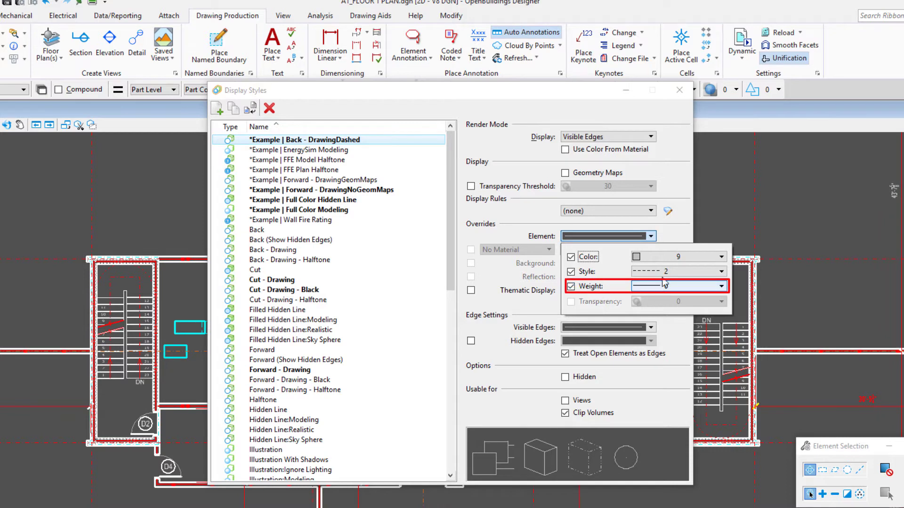
{"action": "left_click", "coordinate": [680, 233]}
{"action": "left_click", "coordinate": [650, 327]}
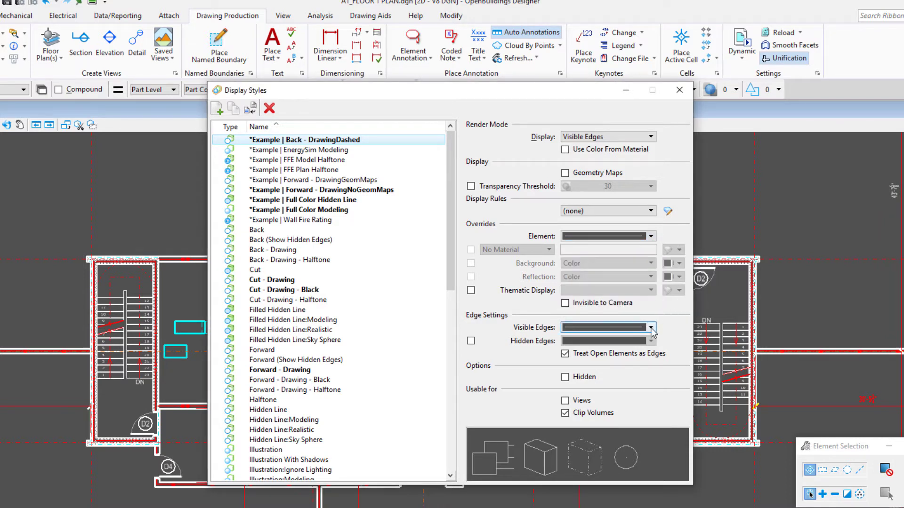
{"action": "left_click", "coordinate": [677, 326]}
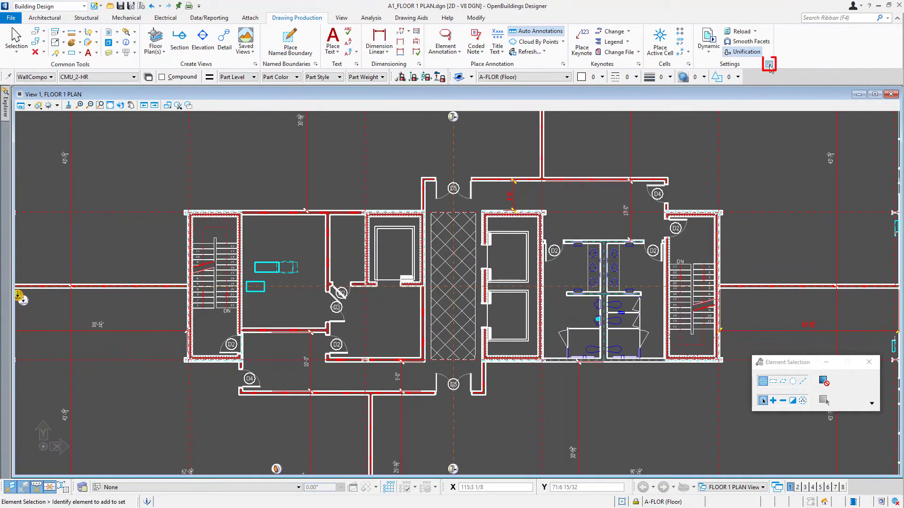
In Reference Presentation, choose Forward - Drawing - Halftone and Cut - Drawing - Halftone clip styles
{"action": "left_click", "coordinate": [769, 65]}
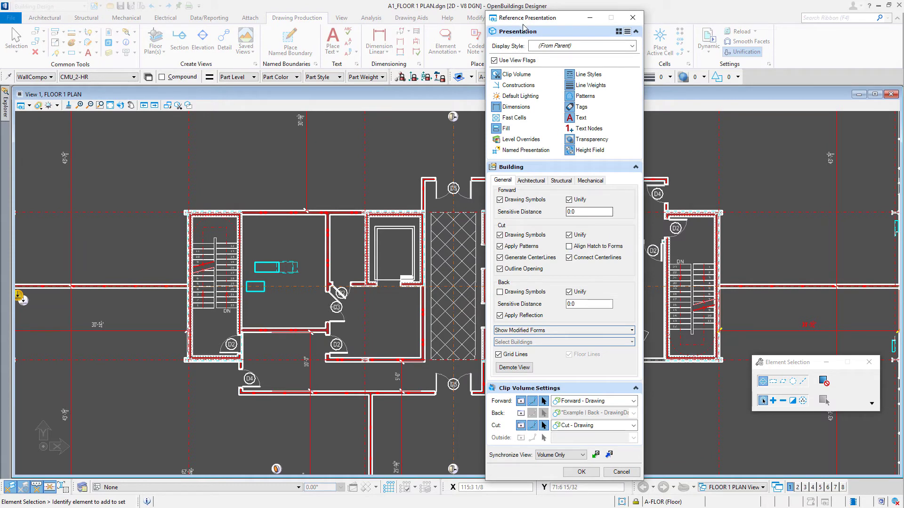
{"action": "left_click_drag", "start_coordinate": [529, 20], "coordinate": [582, 10]}
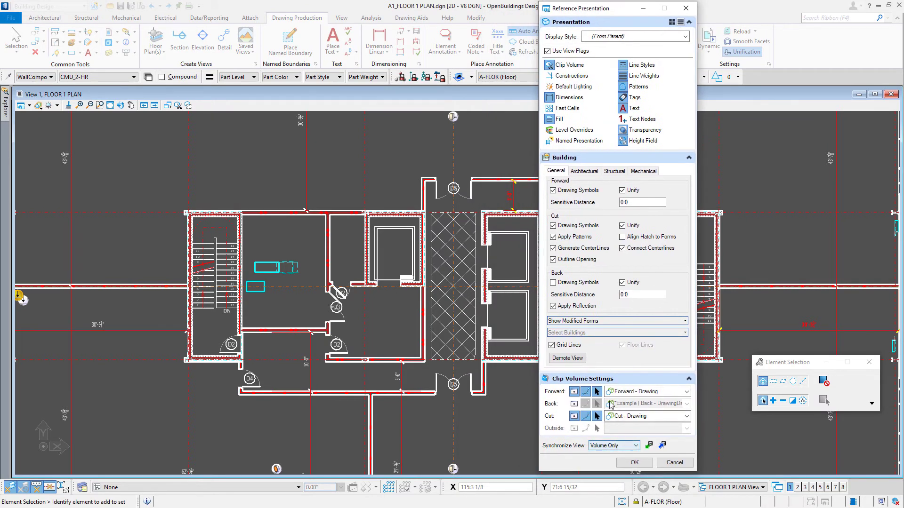
{"action": "left_click", "coordinate": [676, 393]}
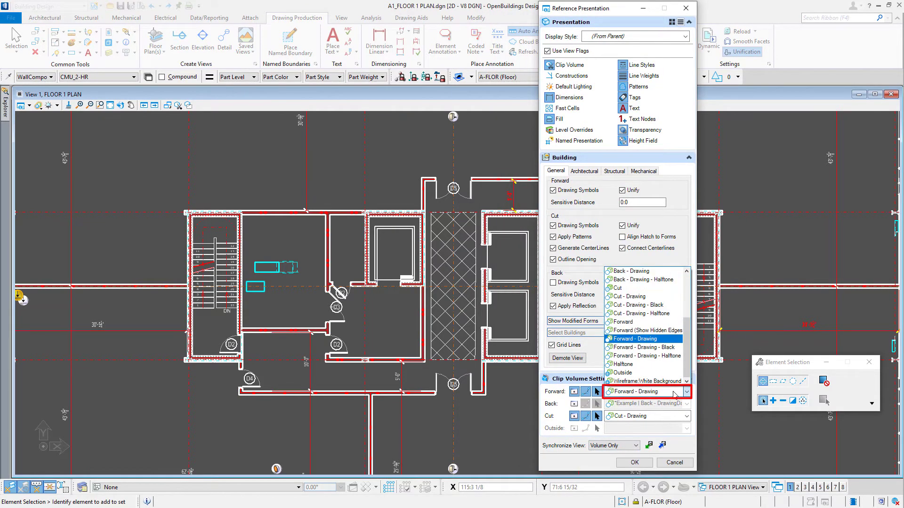
{"action": "left_click", "coordinate": [670, 356]}
{"action": "left_click", "coordinate": [677, 416]}
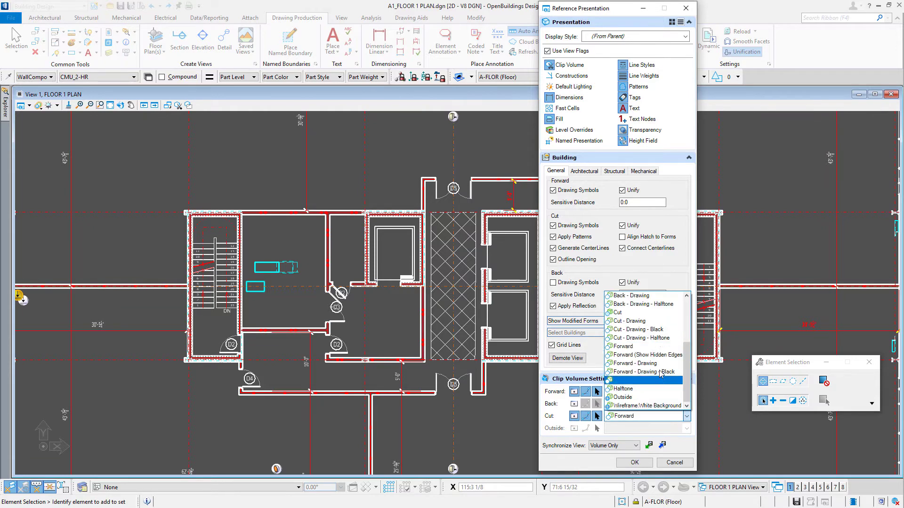
{"action": "left_click", "coordinate": [658, 339]}
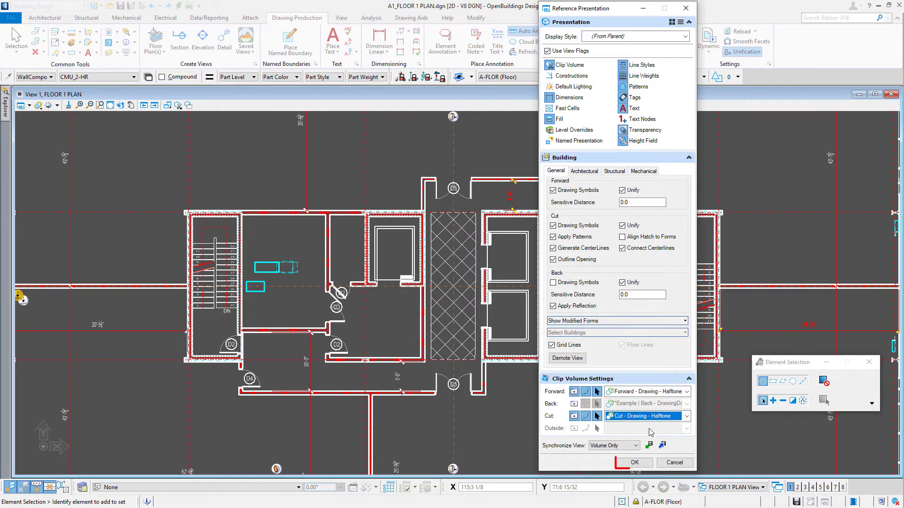
Apply the halftone clip styles, zoom to inspect the grey plan, and reopen Reference Presentation
{"action": "left_click", "coordinate": [637, 462]}
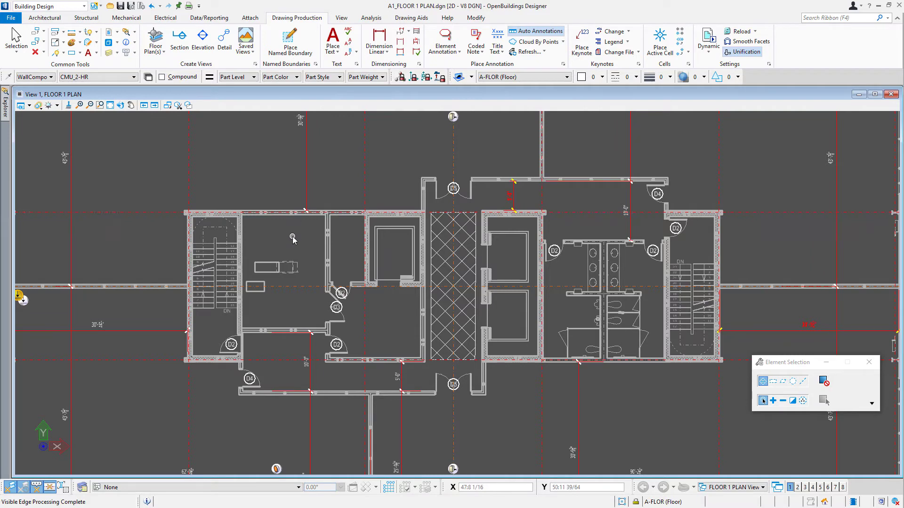
{"action": "scroll", "coordinate": [243, 253], "scroll_direction": "up", "scroll_amount": 2}
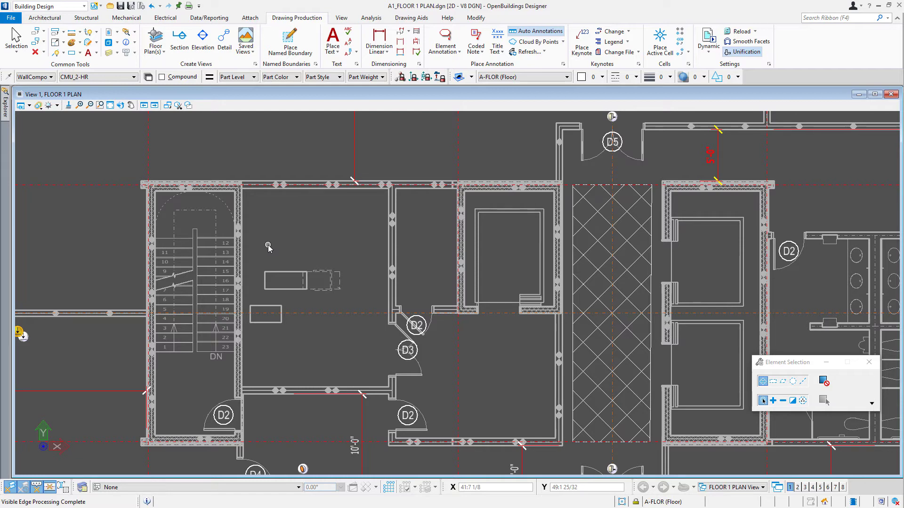
{"action": "scroll", "coordinate": [268, 247], "scroll_direction": "down", "scroll_amount": 2}
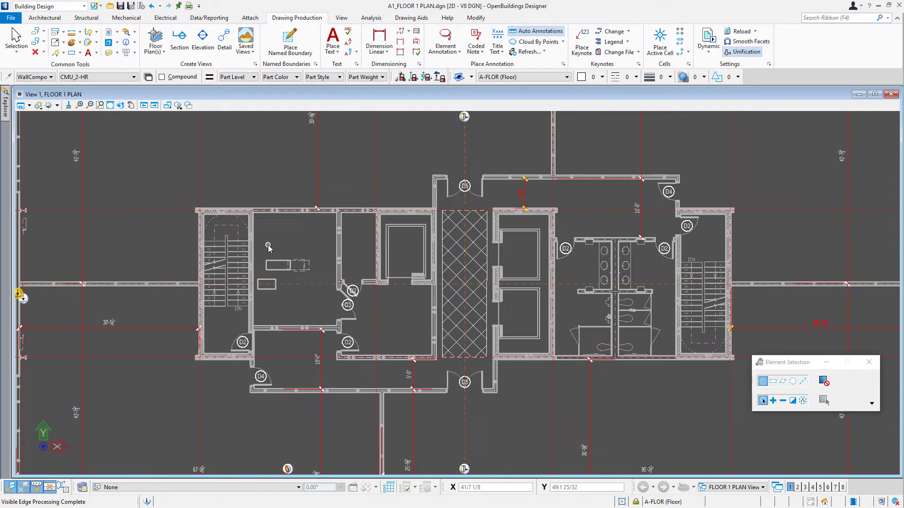
{"action": "left_click", "coordinate": [769, 64]}
{"action": "left_click", "coordinate": [674, 393]}
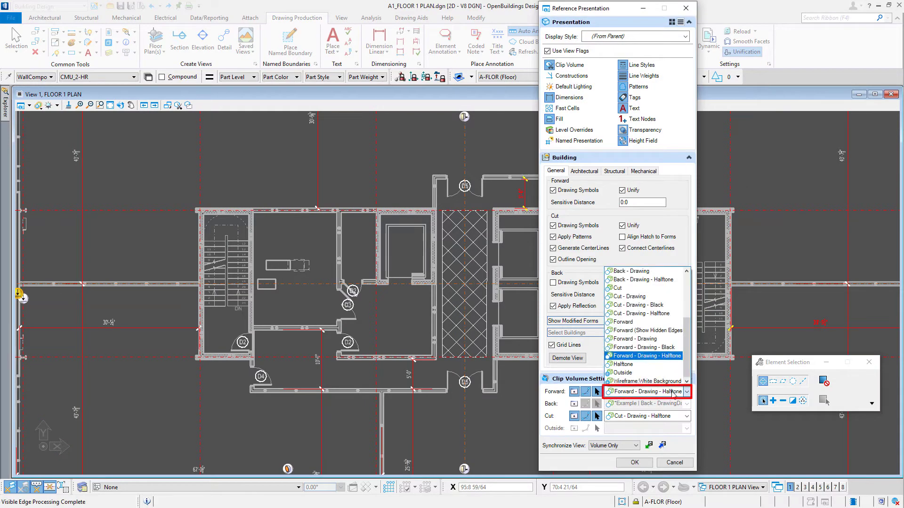
Switch to Forward - Drawing and Cut - Drawing, enable the example Back style, and apply
{"action": "left_click", "coordinate": [654, 340]}
{"action": "left_click", "coordinate": [669, 417]}
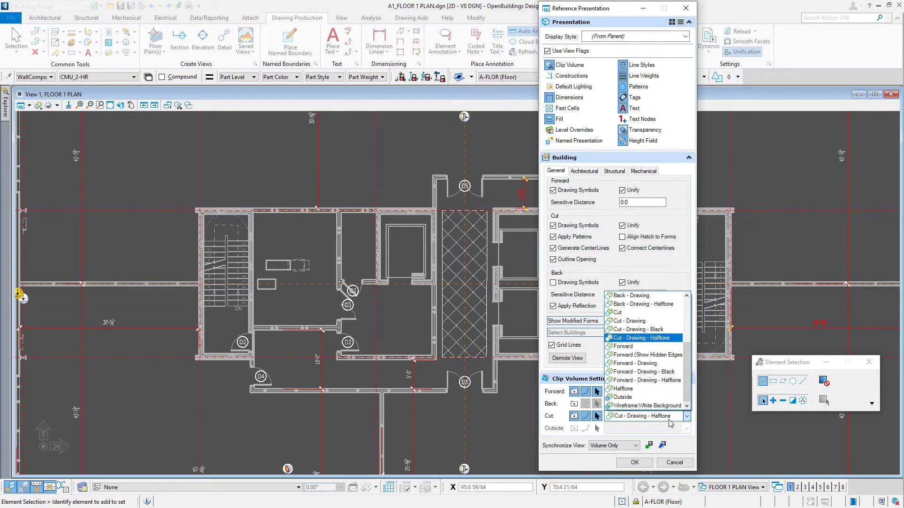
{"action": "left_click", "coordinate": [650, 322]}
{"action": "left_click", "coordinate": [574, 404]}
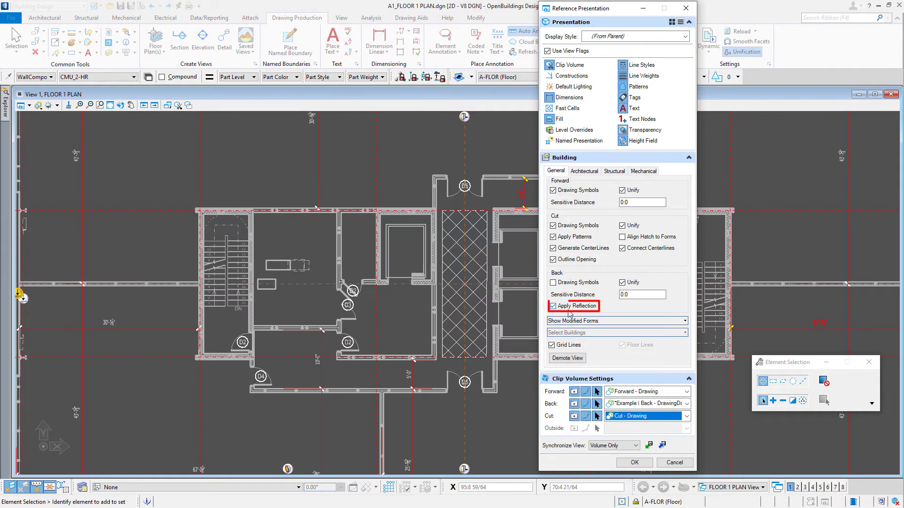
{"action": "left_click", "coordinate": [648, 404]}
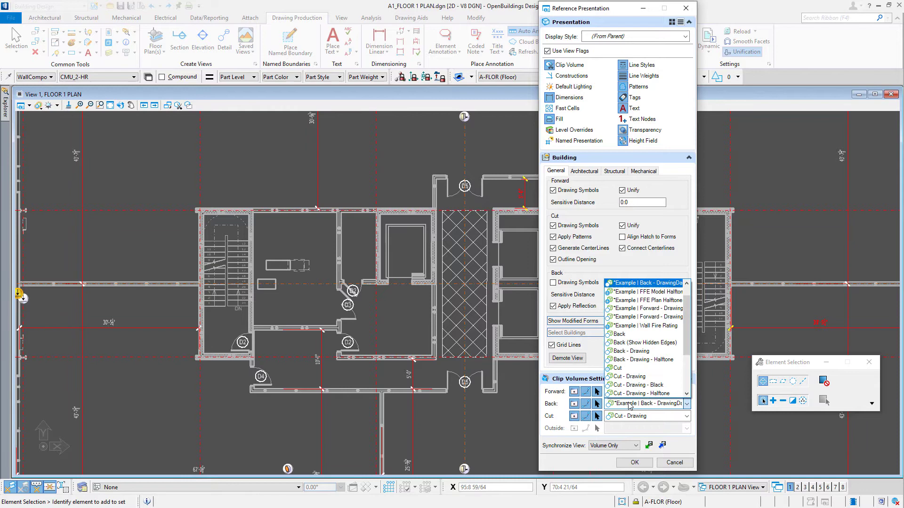
{"action": "left_click", "coordinate": [648, 285]}
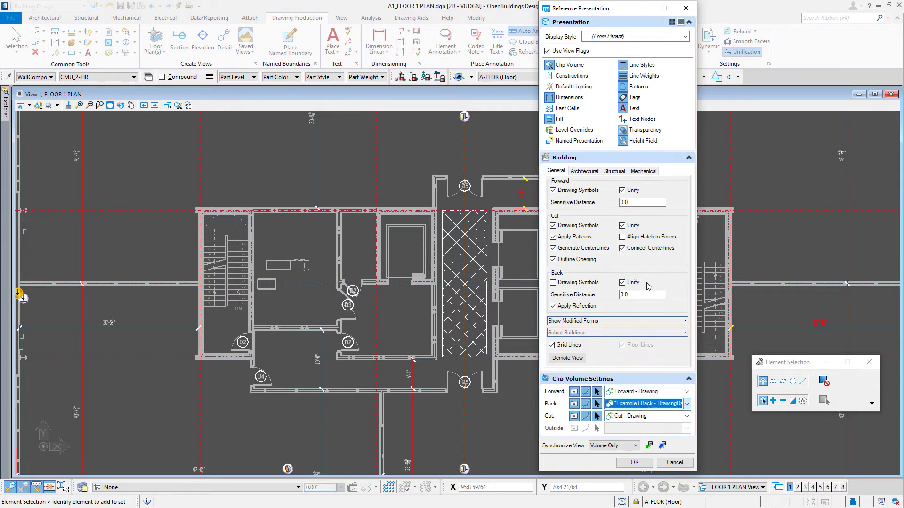
{"action": "left_click", "coordinate": [648, 464]}
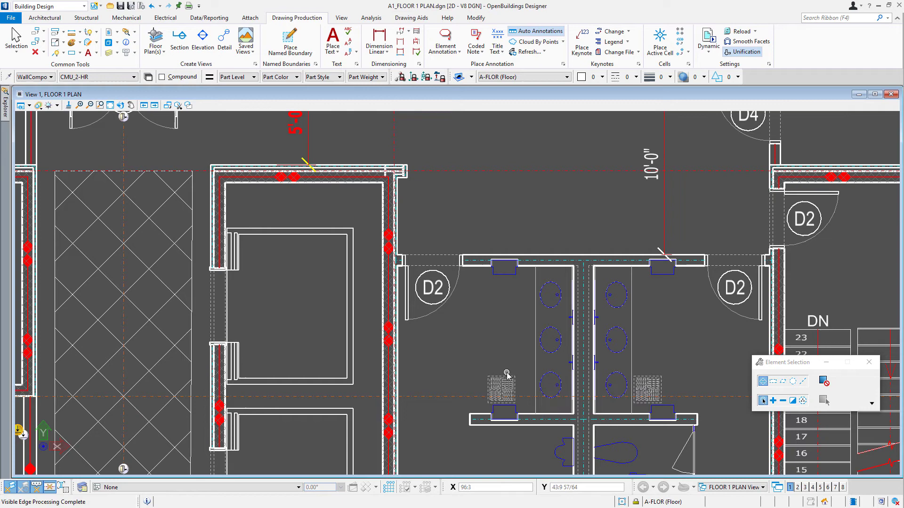
Hide two cached diffuser hatches in the restroom area with Hide Cached Element
{"action": "left_click", "coordinate": [19, 37]}
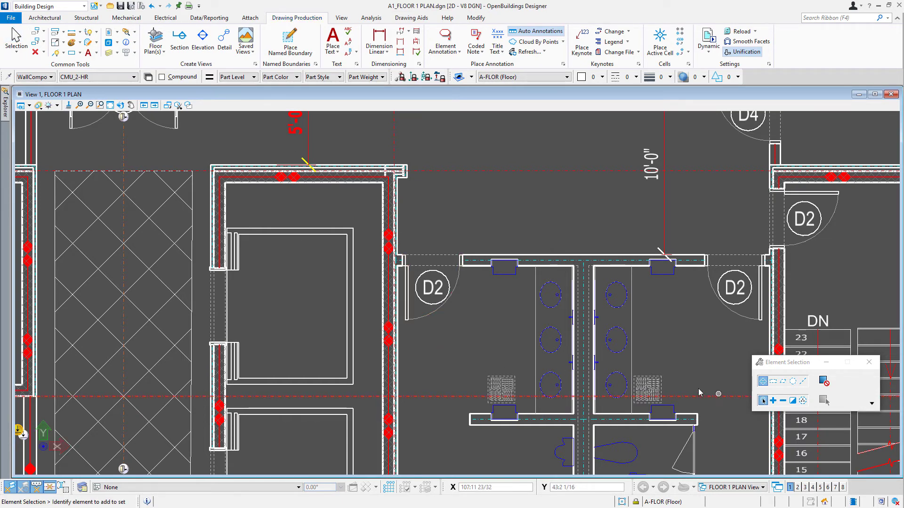
{"action": "right_click", "coordinate": [511, 390]}
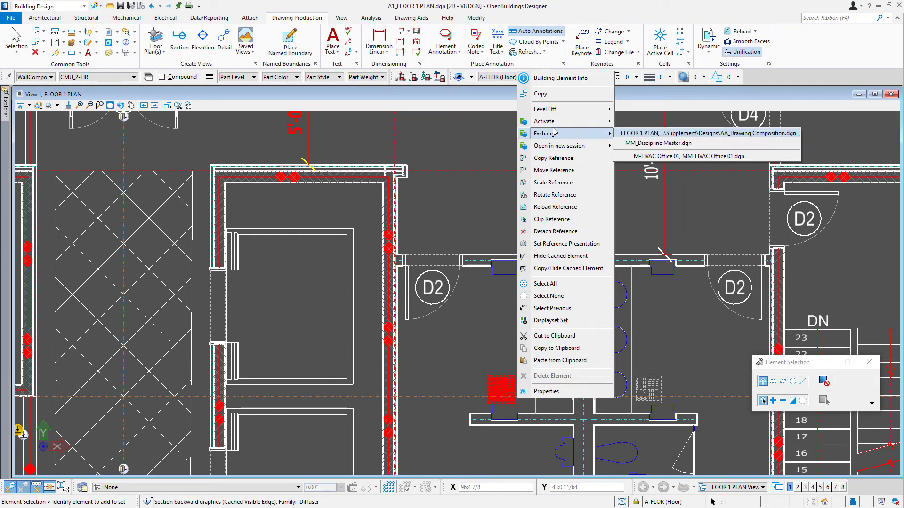
{"action": "mouse_move", "coordinate": [558, 147]}
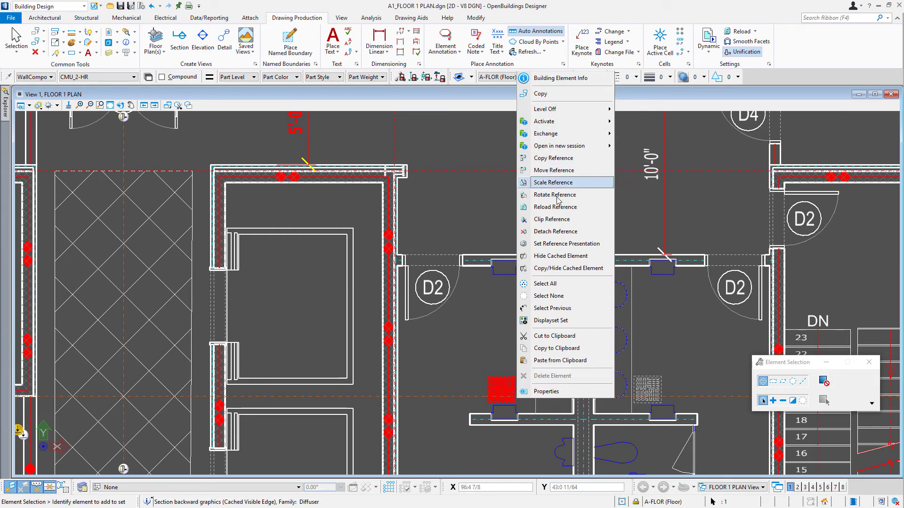
{"action": "left_click", "coordinate": [562, 256]}
{"action": "right_click", "coordinate": [663, 381]}
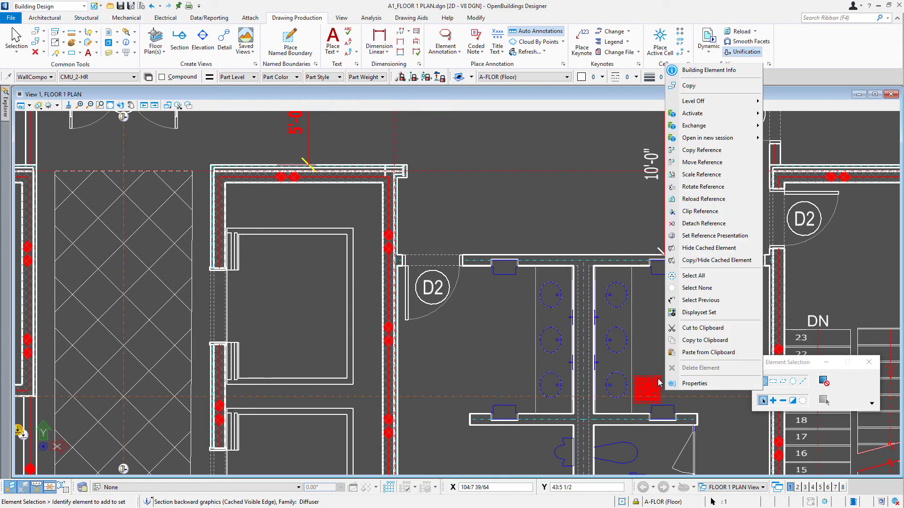
{"action": "left_click", "coordinate": [697, 250]}
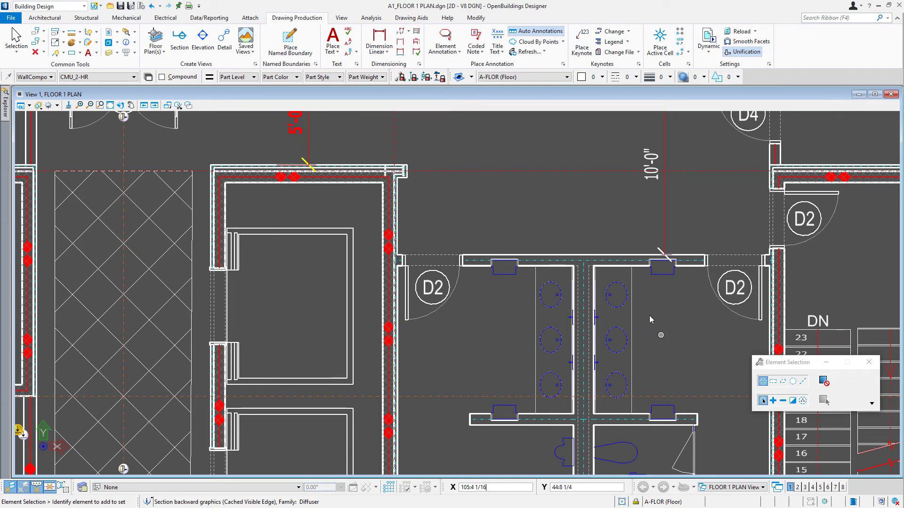
{"action": "right_click", "coordinate": [608, 251]}
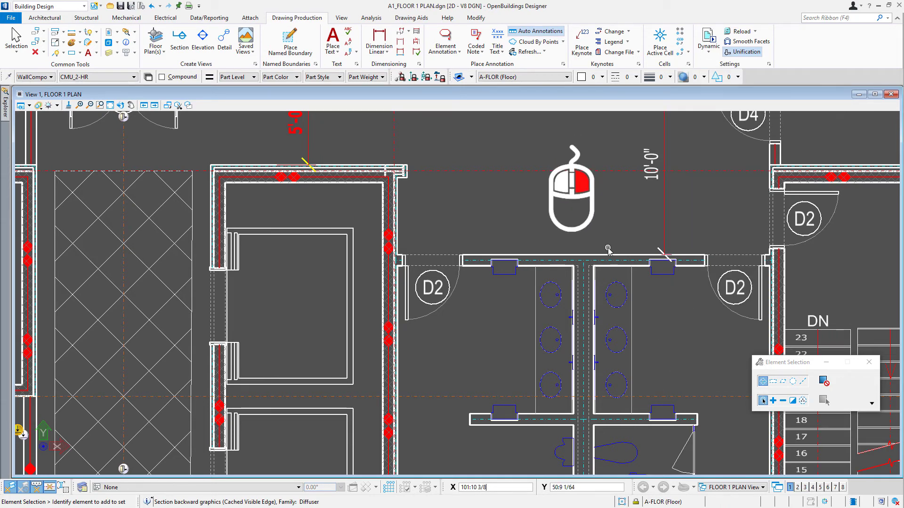
Hide the remaining restroom diffusers and the duct with Hide Cached Element
{"action": "scroll", "coordinate": [608, 250], "scroll_direction": "down", "scroll_amount": 3}
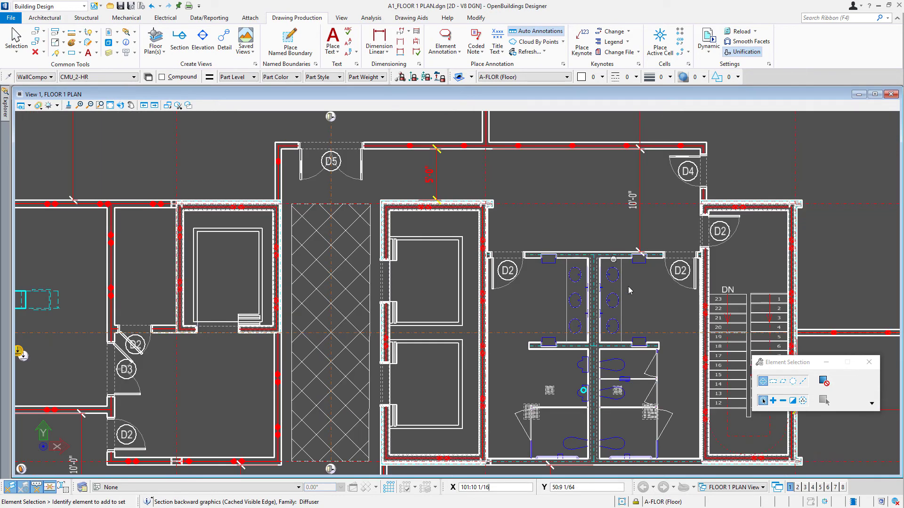
{"action": "right_click", "coordinate": [539, 423]}
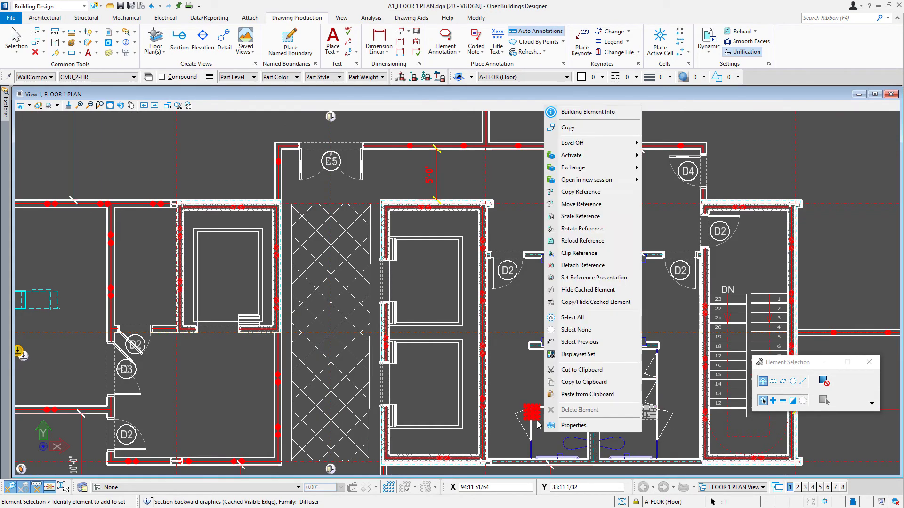
{"action": "left_click", "coordinate": [571, 289]}
{"action": "right_click", "coordinate": [551, 391]}
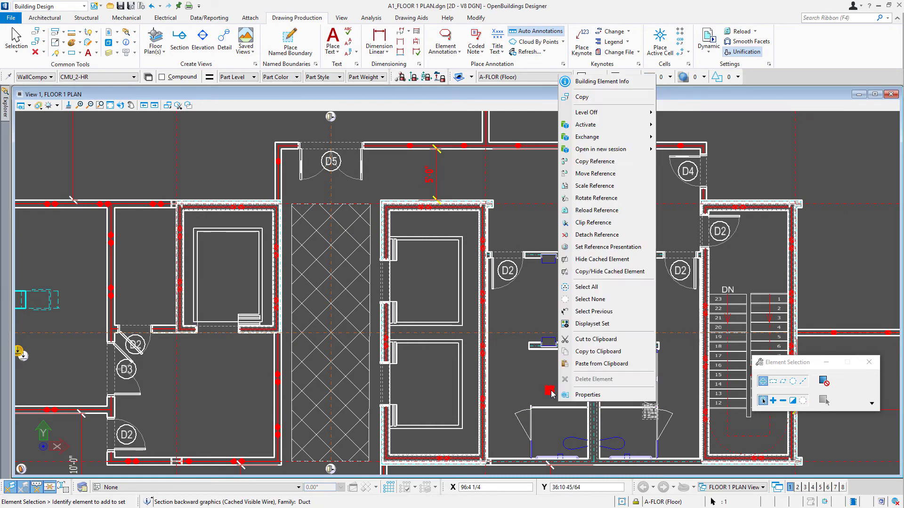
{"action": "left_click", "coordinate": [599, 260]}
{"action": "right_click", "coordinate": [645, 419]}
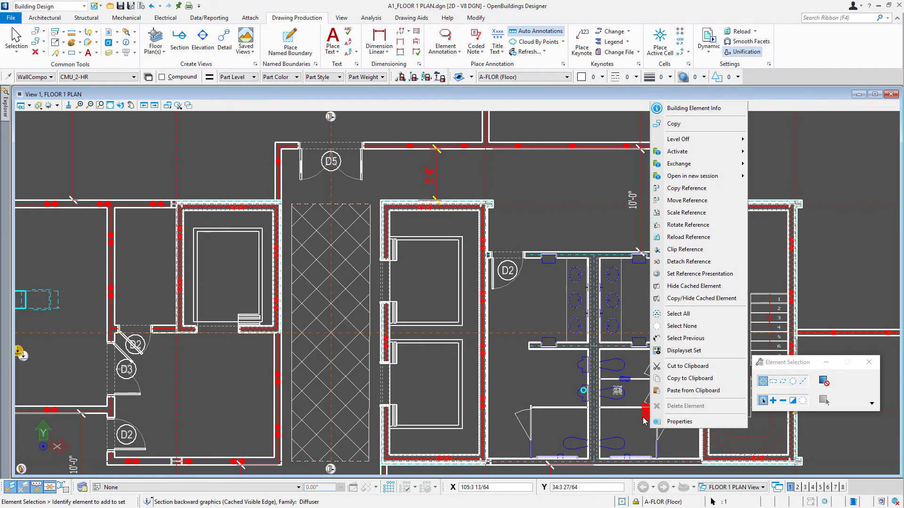
{"action": "left_click", "coordinate": [689, 286]}
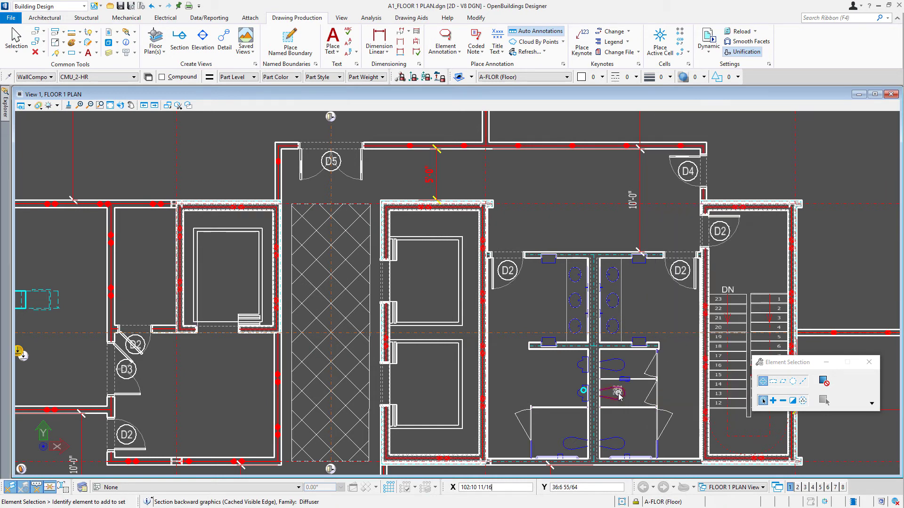
{"action": "right_click", "coordinate": [617, 398]}
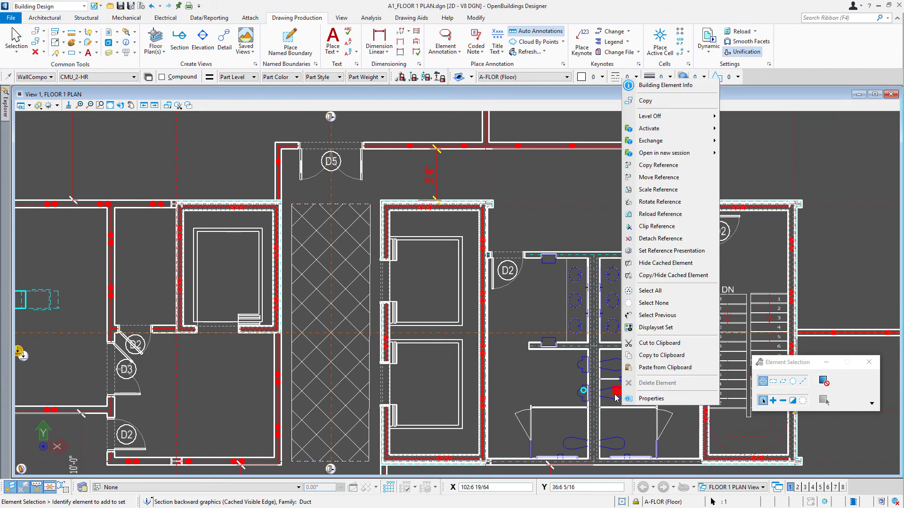
{"action": "left_click", "coordinate": [651, 264]}
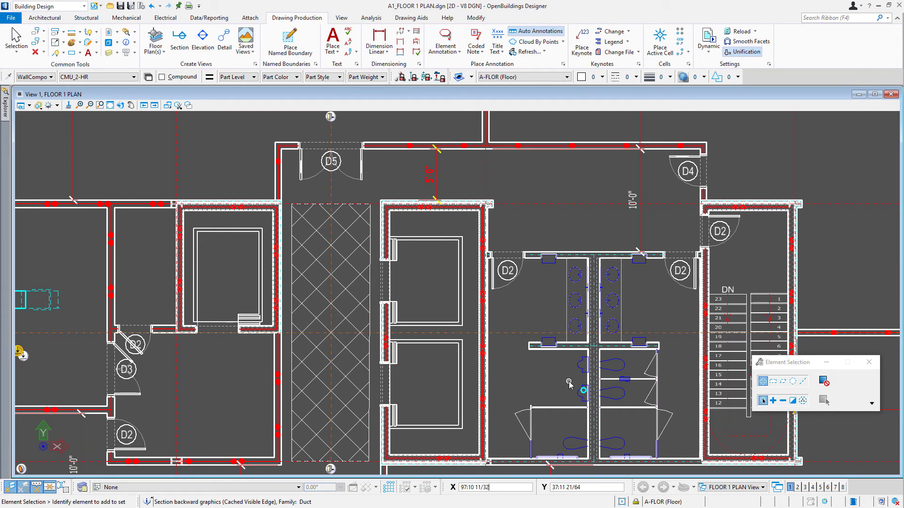
{"action": "scroll", "coordinate": [587, 360], "scroll_direction": "down", "scroll_amount": 2}
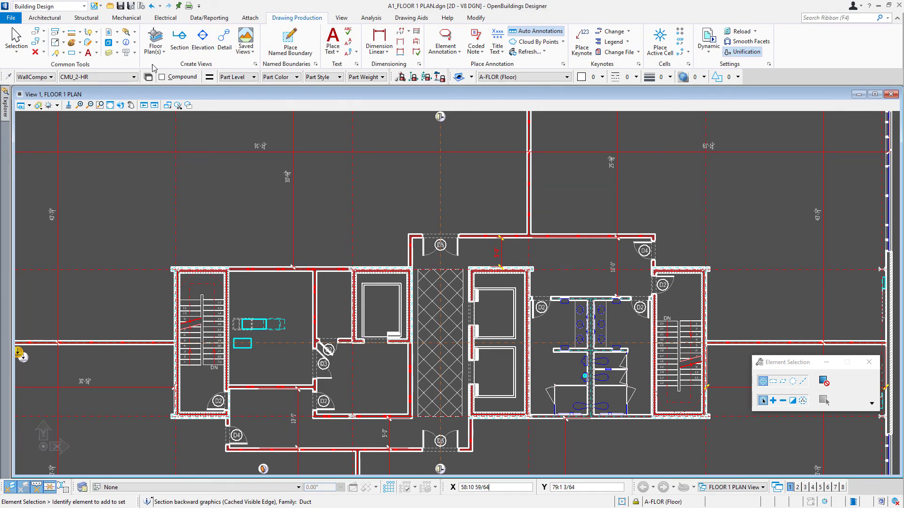
Show hidden cached elements from References, unhide one, then turn that display off
{"action": "left_click", "coordinate": [108, 31]}
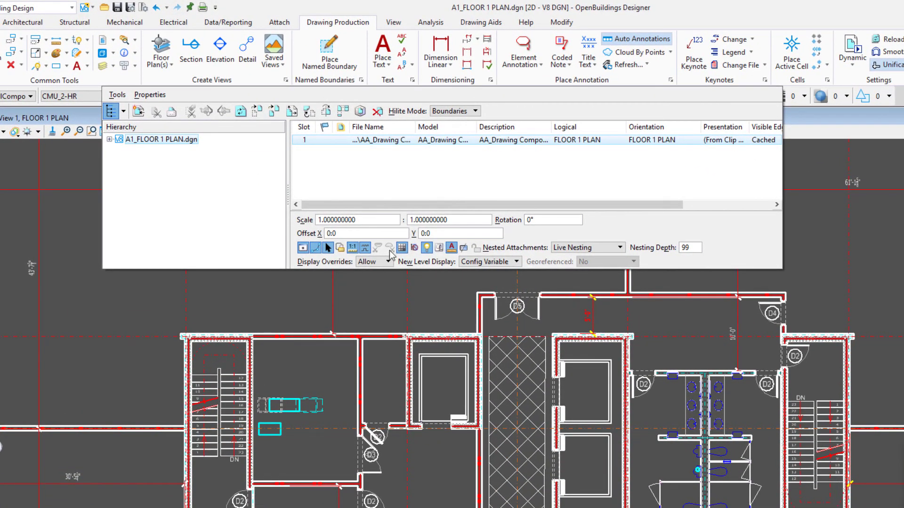
{"action": "left_click", "coordinate": [463, 248]}
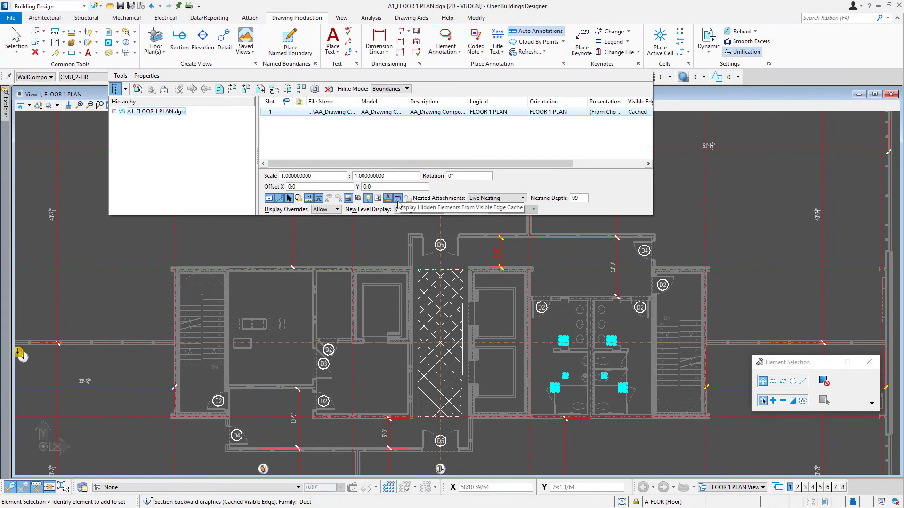
{"action": "right_click", "coordinate": [561, 339]}
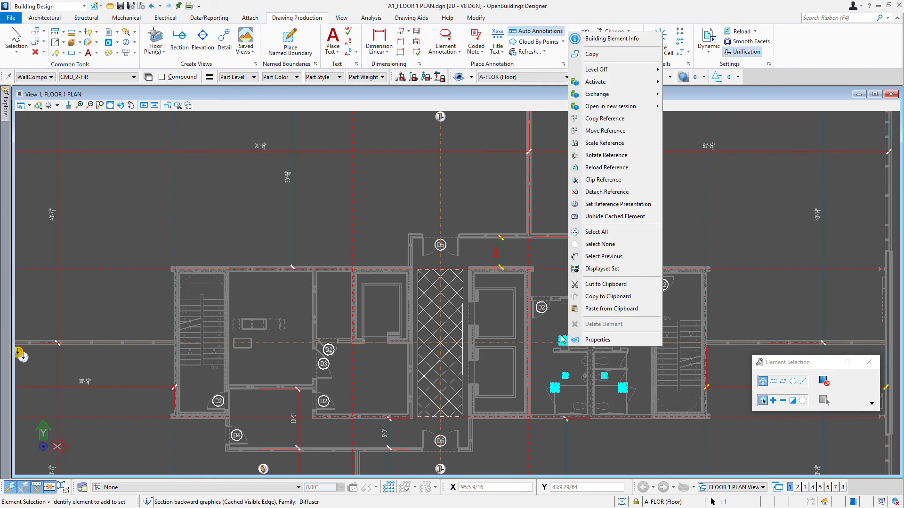
{"action": "left_click", "coordinate": [616, 216]}
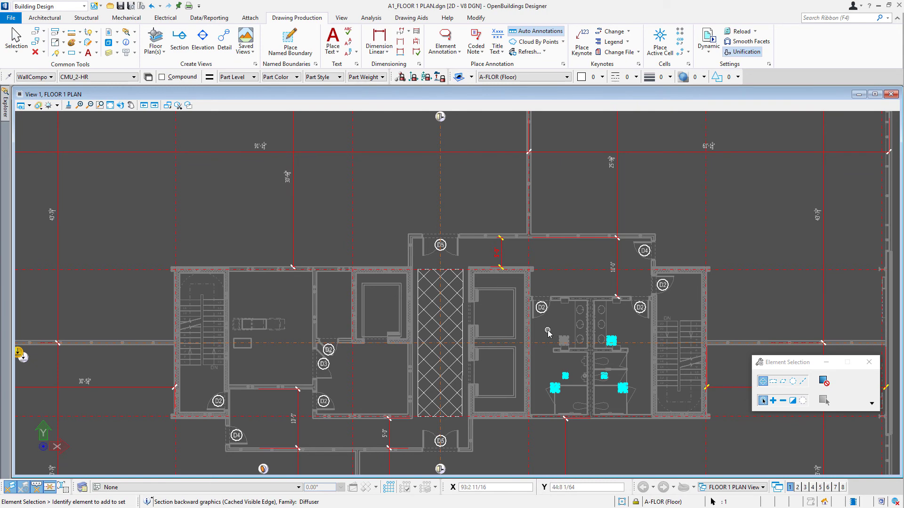
{"action": "left_click", "coordinate": [108, 36]}
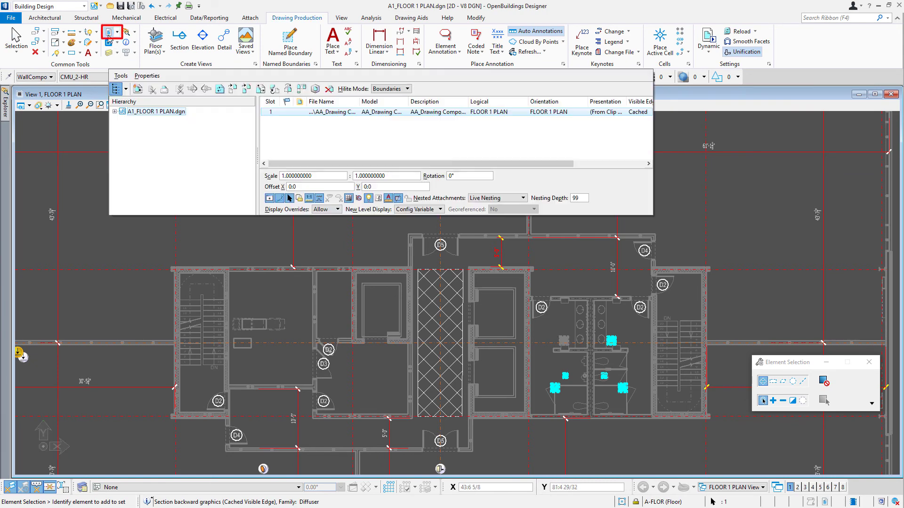
{"action": "left_click", "coordinate": [398, 199]}
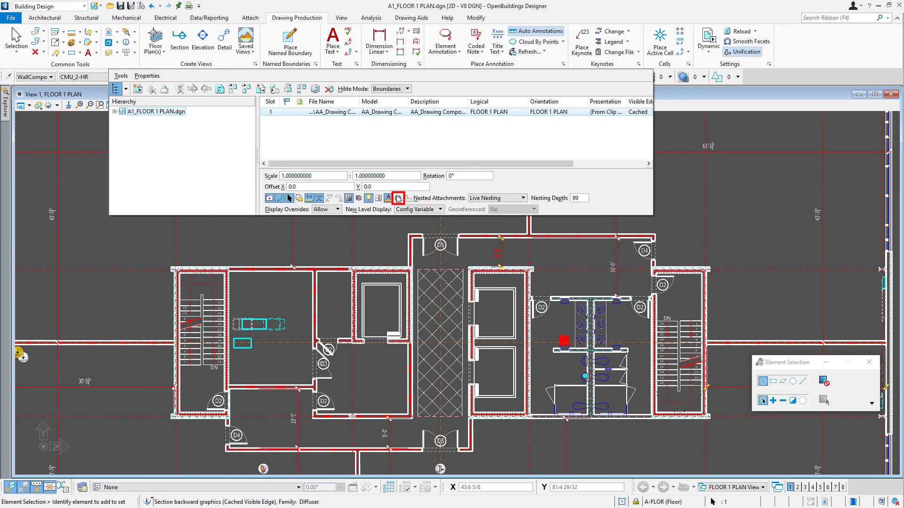